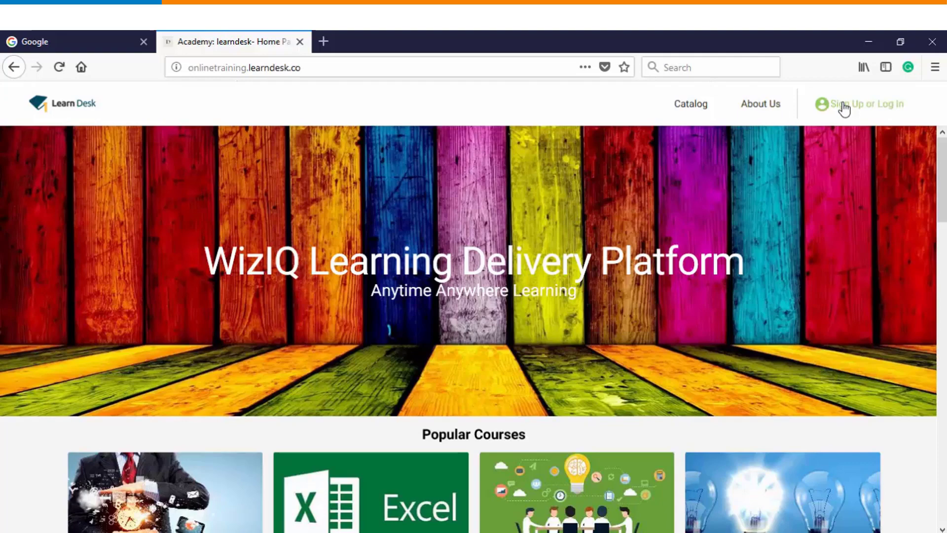
Log in to WizIQ and go to the Tests section to create a new test.
click(827, 109)
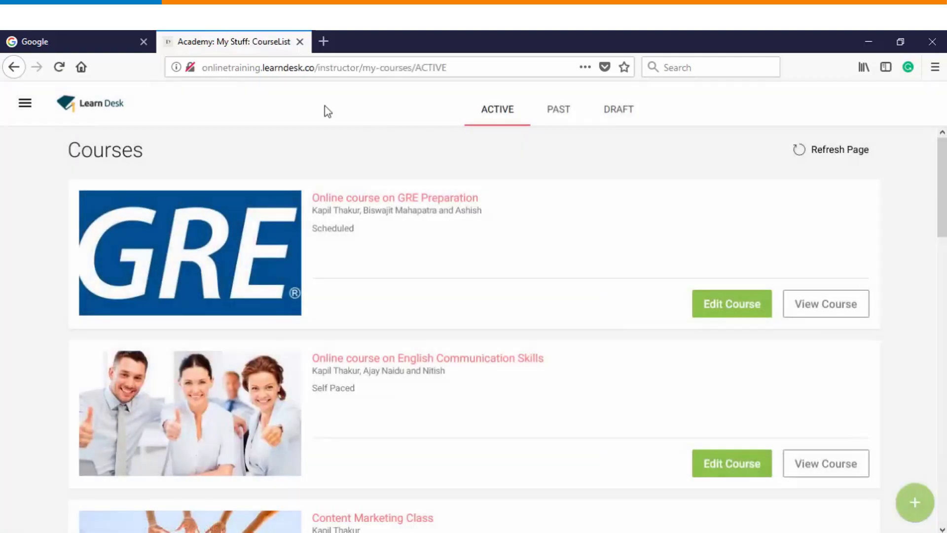
click(24, 103)
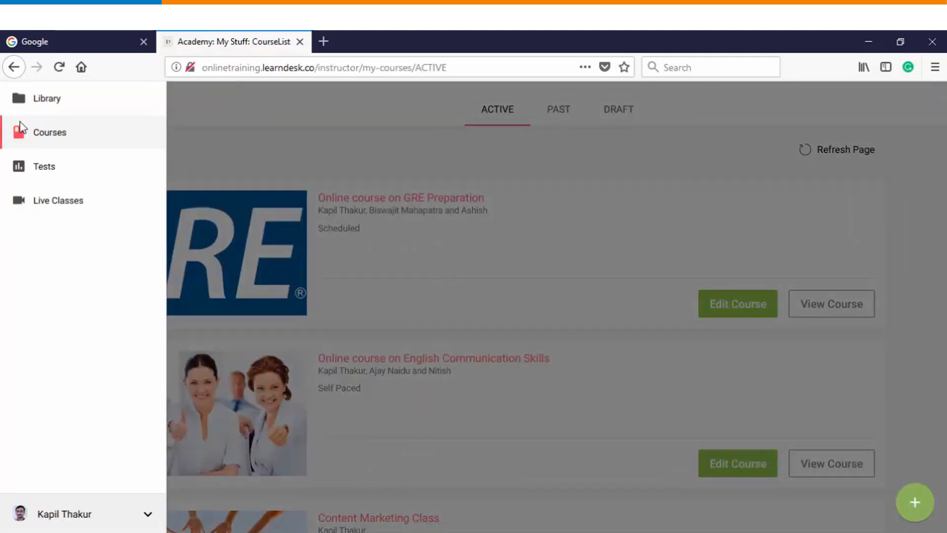
click(44, 172)
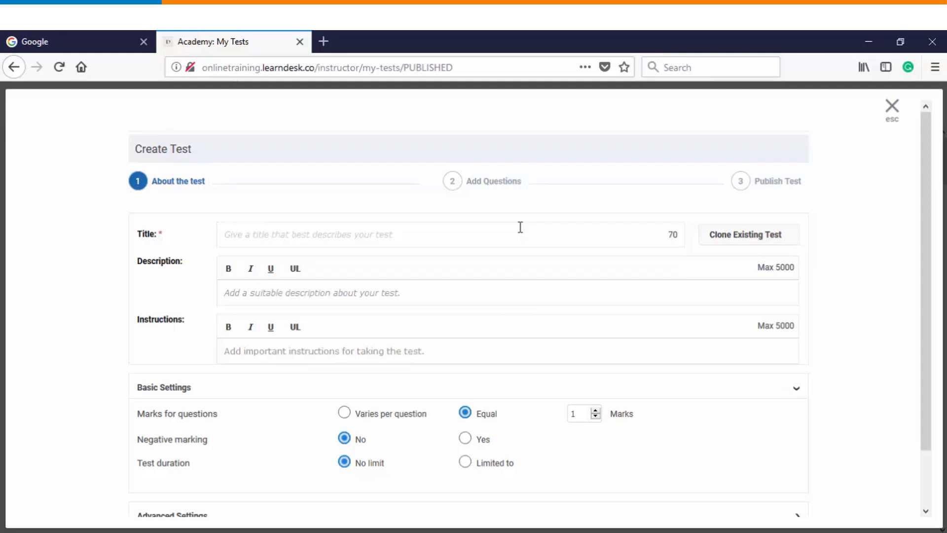
Enter 'Test on Mathematics' as the title and paste it into Description and Instructions.
click(520, 227)
text(Test on Mathematics)
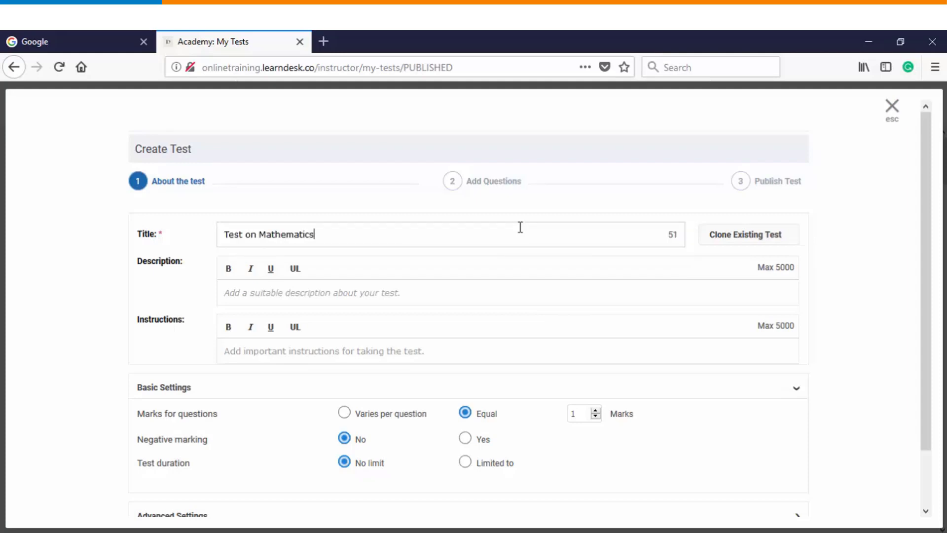
key(ctrl+a)
key(ctrl+c)
click(270, 296)
key(ctrl+v)
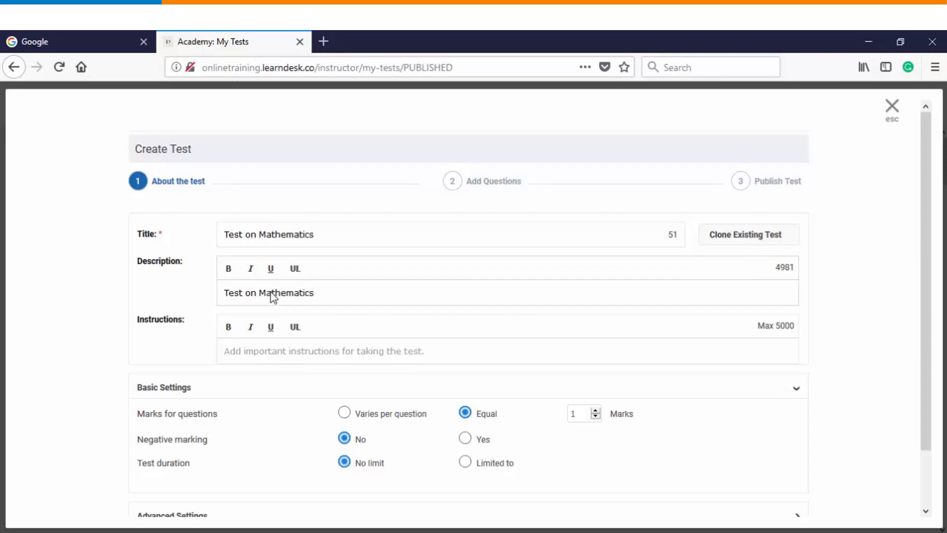
click(284, 345)
key(ctrl+v)
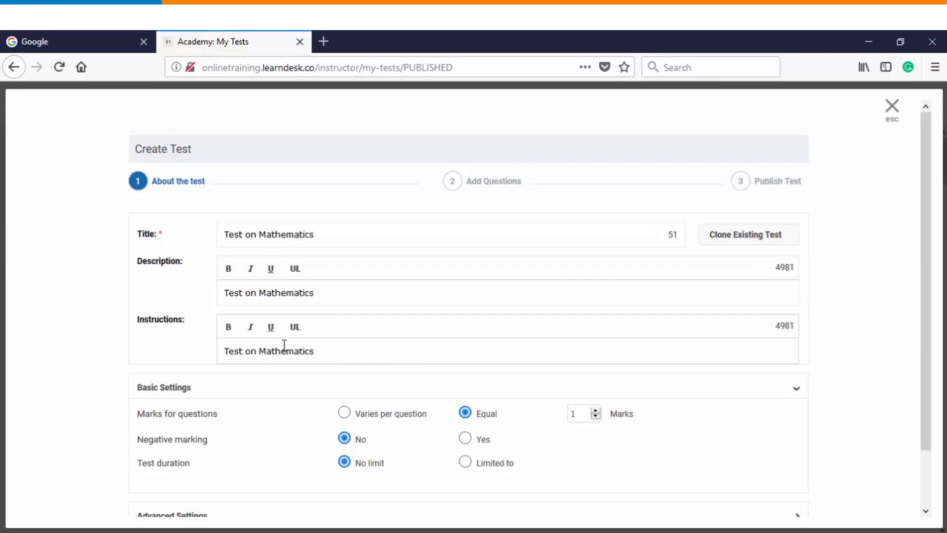
scroll(267, 351, down, 2)
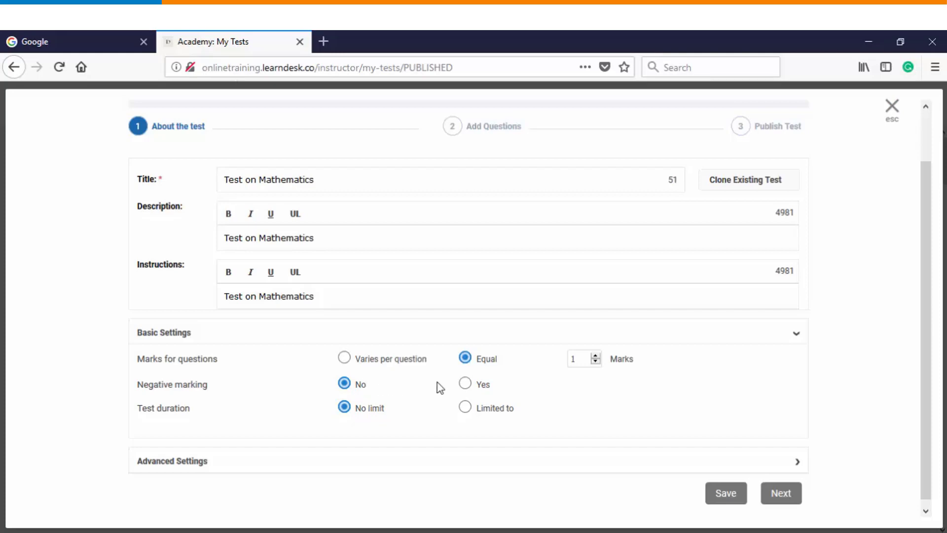
Leave negative marking off after trying 50%, and limit test duration to 15 minutes.
click(465, 384)
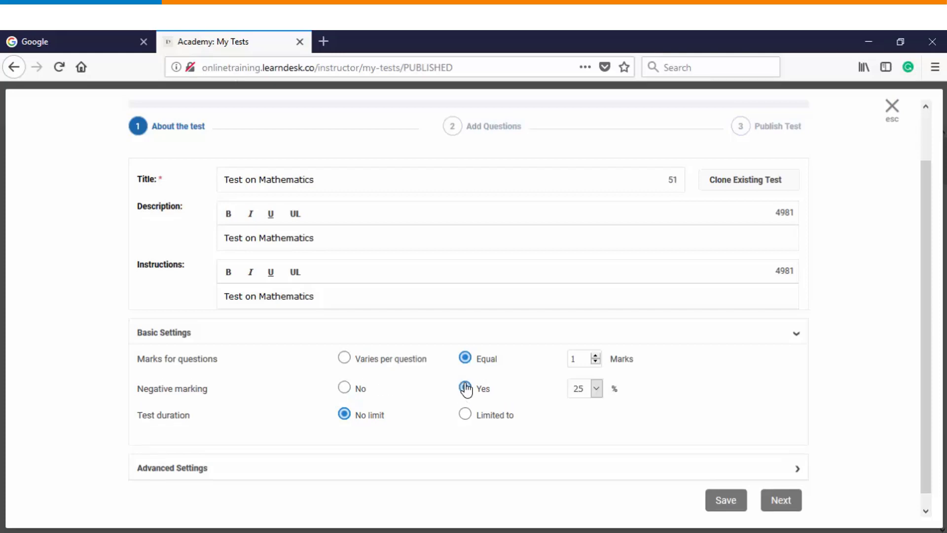
click(595, 390)
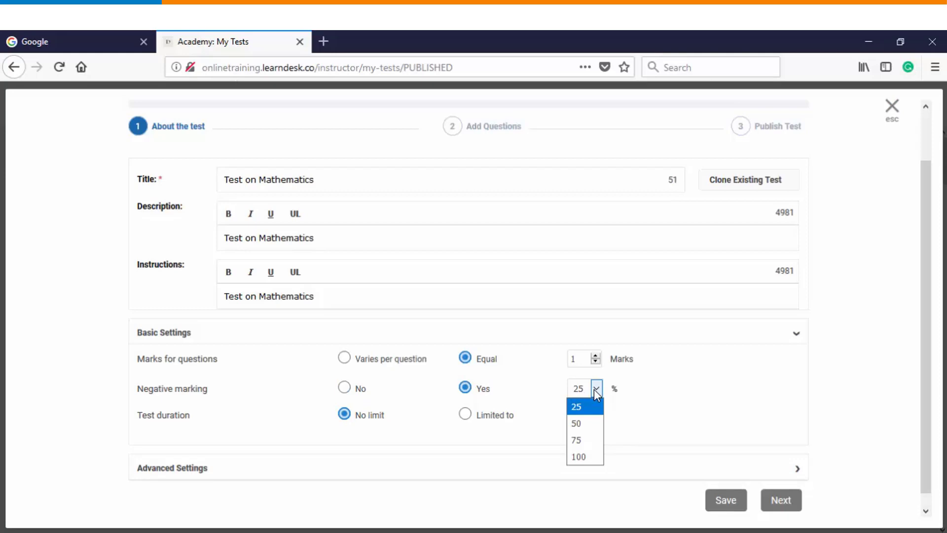
click(580, 423)
click(345, 387)
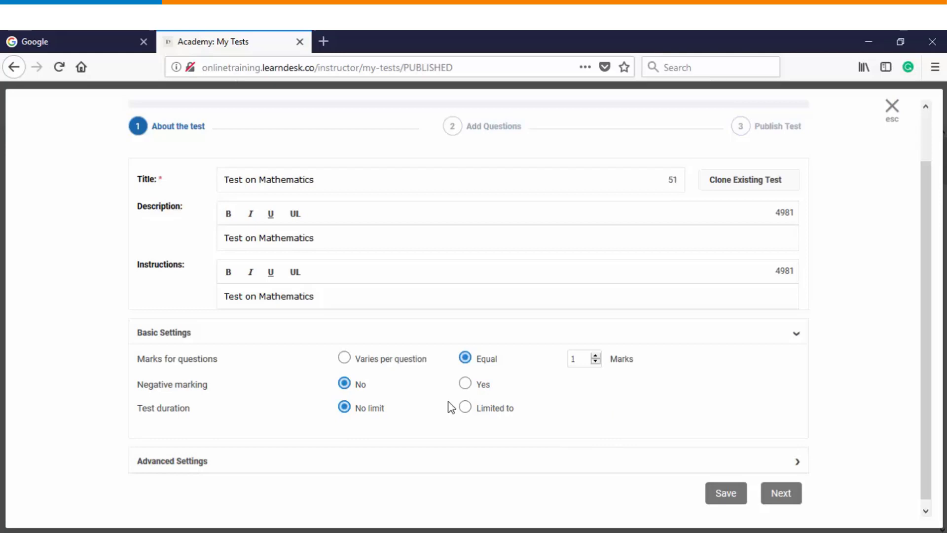
click(465, 411)
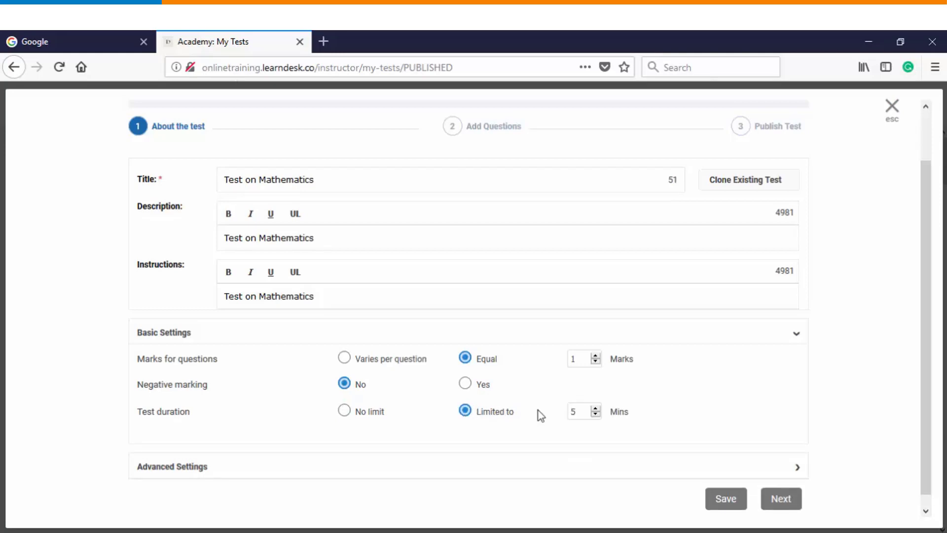
click(596, 408)
click(596, 408)
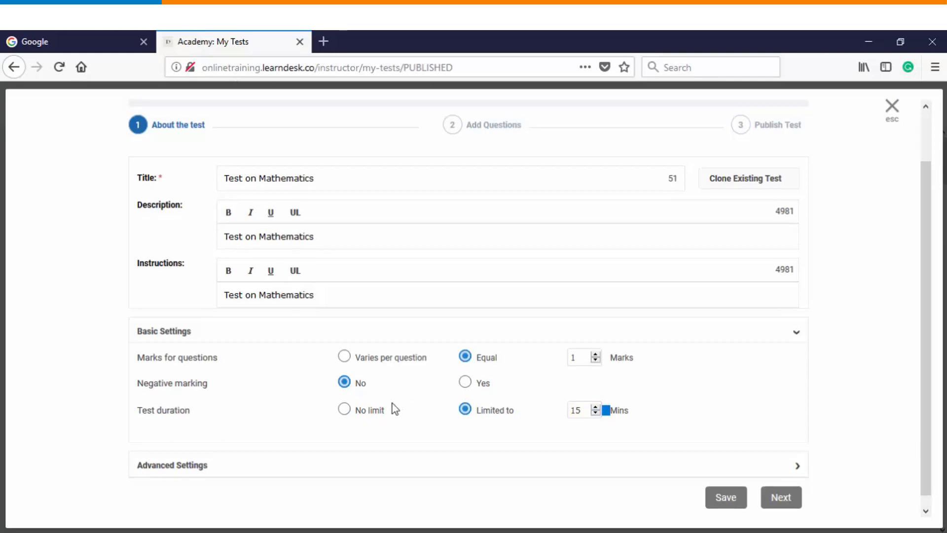
In Advanced Settings, set attempts to Fixed with 3 allowed.
click(168, 466)
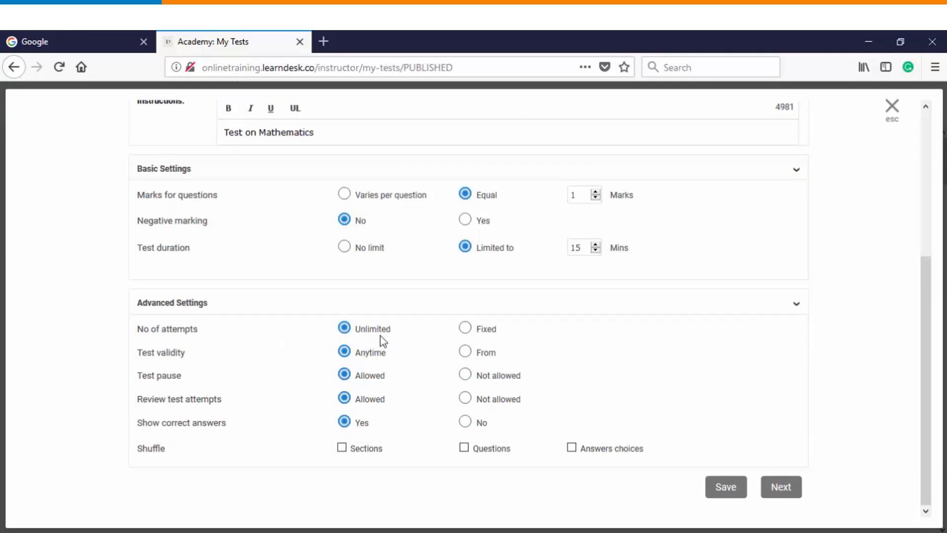
click(465, 329)
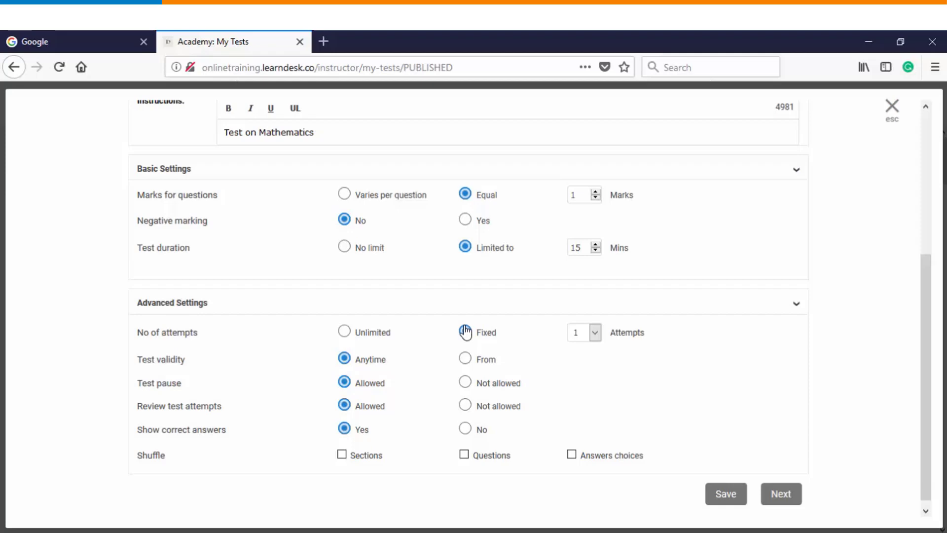
click(594, 334)
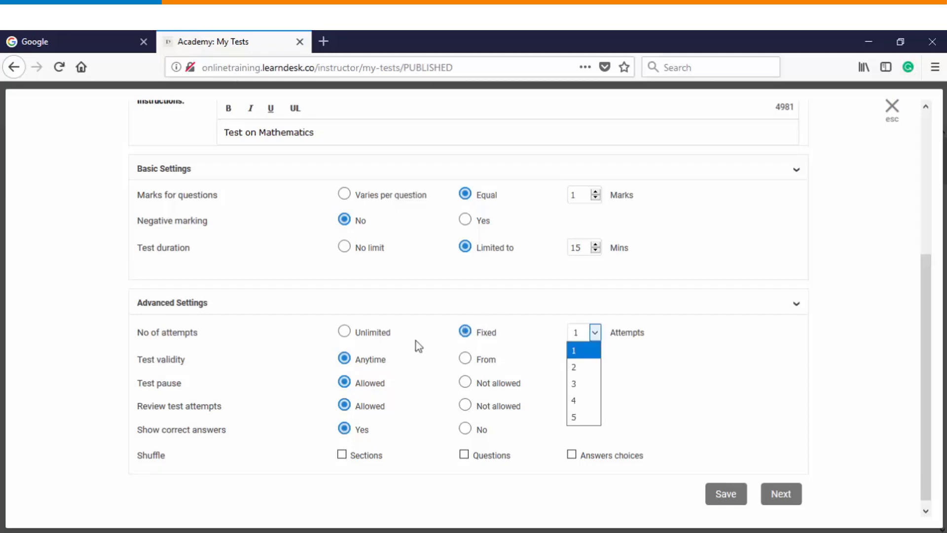
click(583, 383)
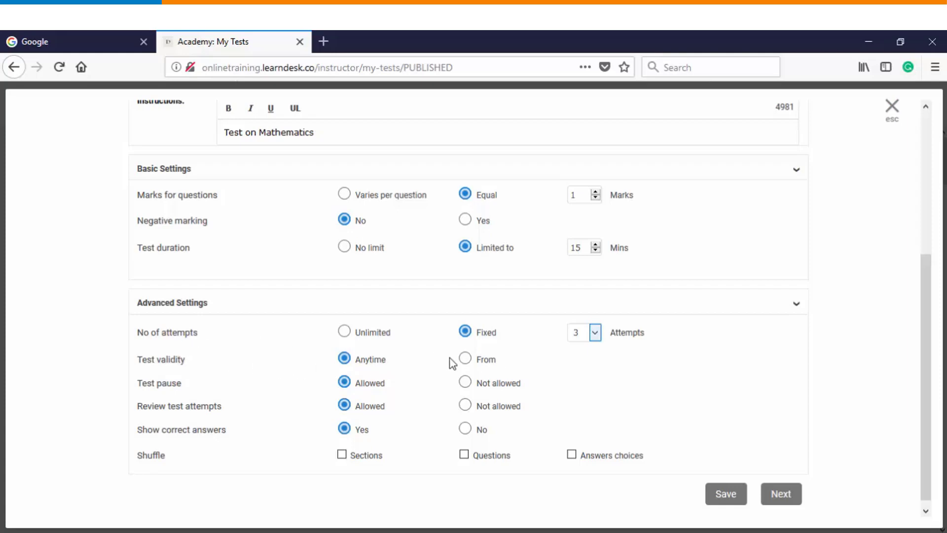
Make the test valid from 2018-04-18 to 2020-04-18, keeping correct answers shown.
click(466, 359)
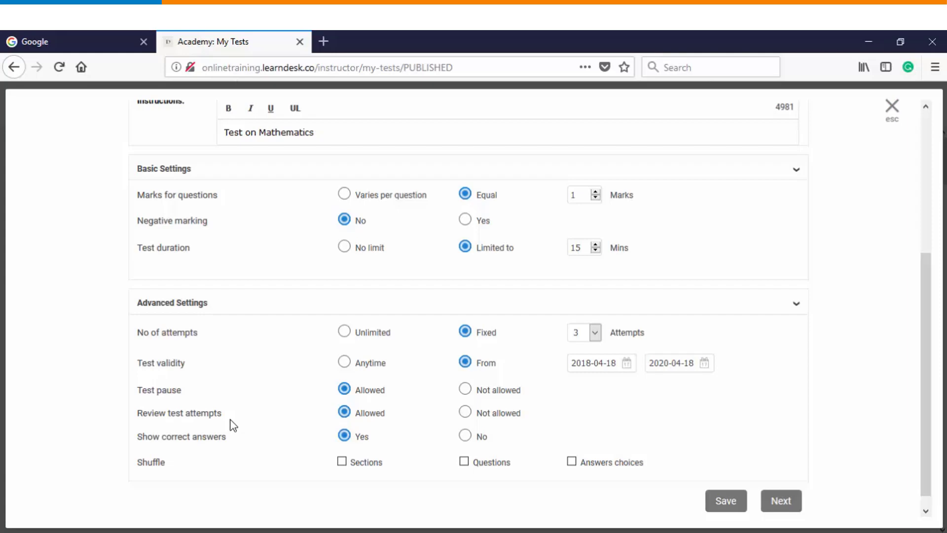
click(465, 438)
click(346, 441)
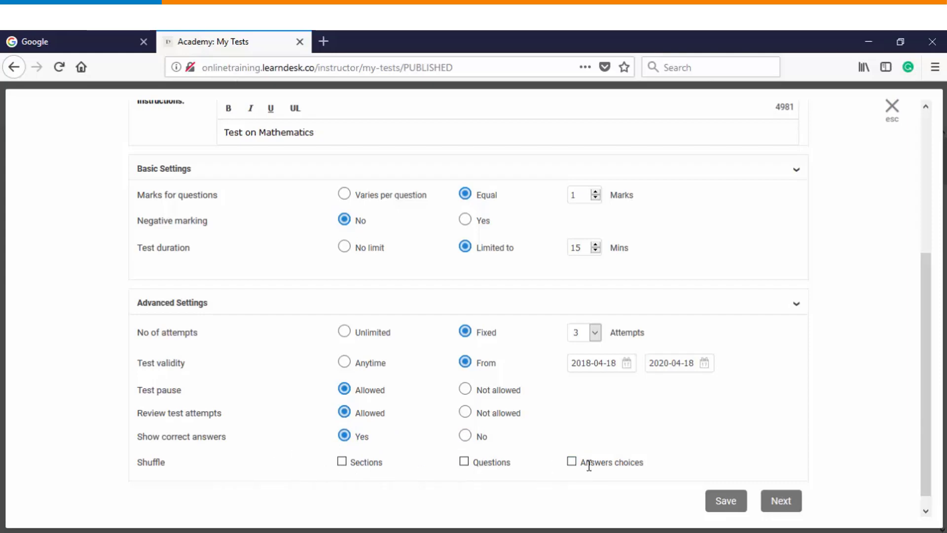
scroll(721, 437, up, 8)
scroll(644, 285, down, 8)
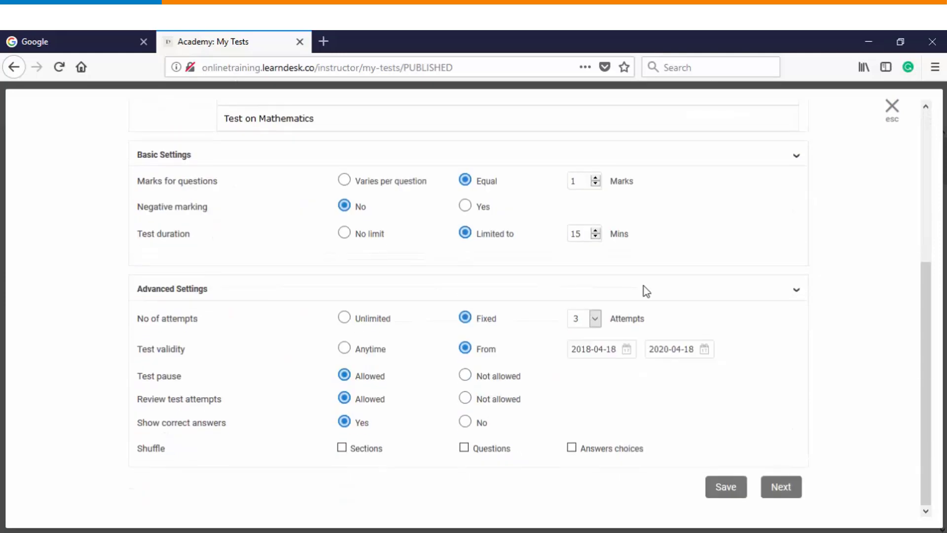
Proceed to the questions step and browse Written & Spoken and Fill in the Blanks (Cloze) question types.
click(780, 489)
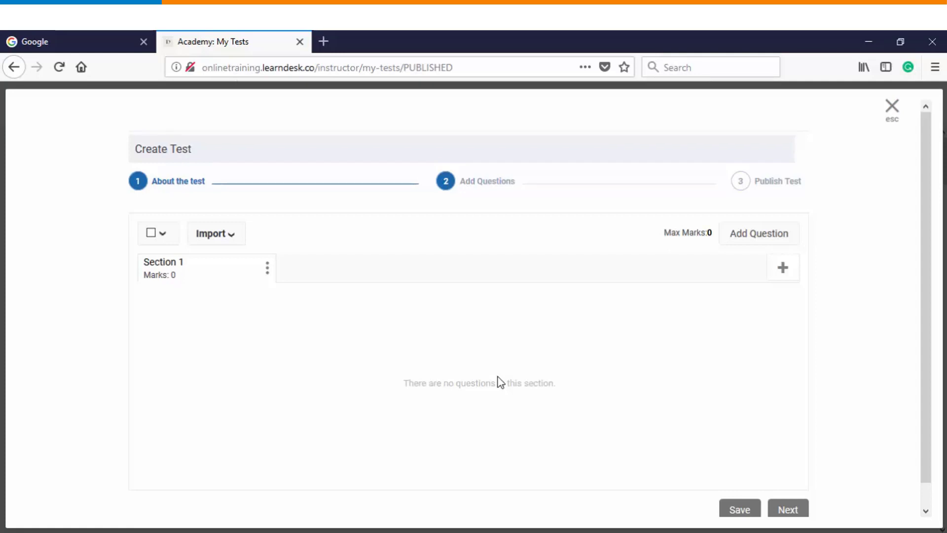
click(759, 234)
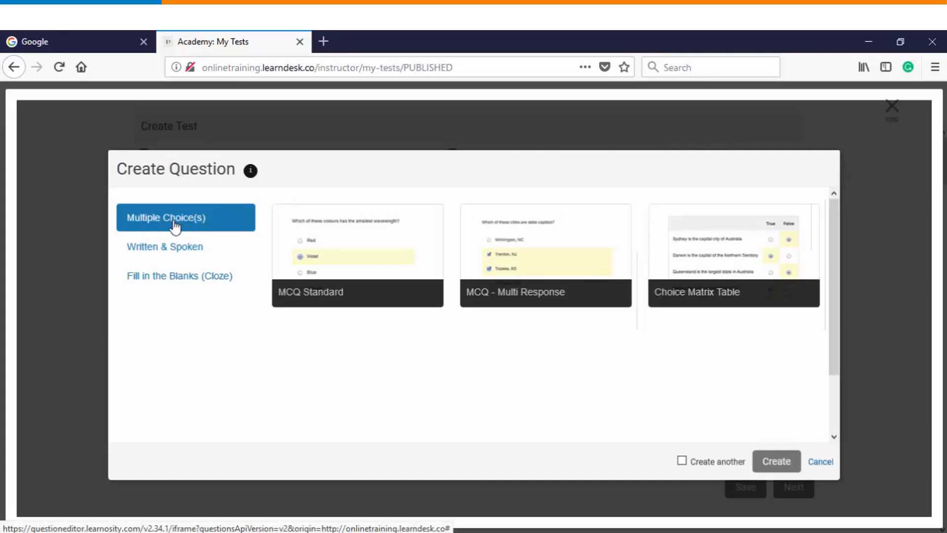
click(170, 247)
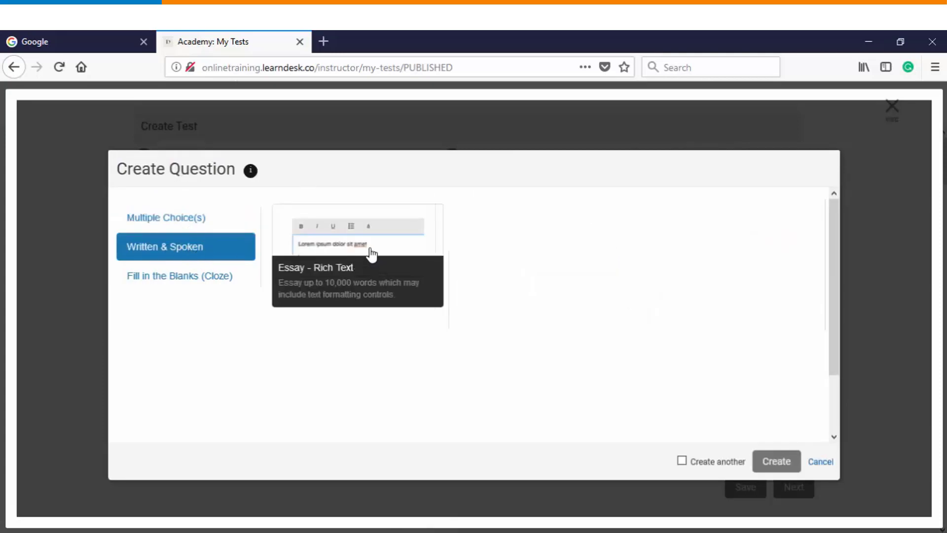
click(206, 277)
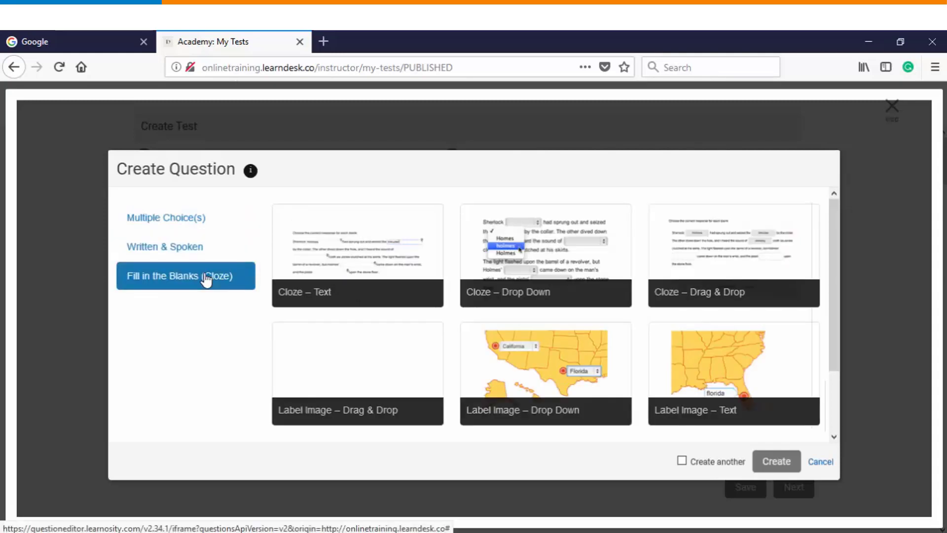
Create an MCQ Standard question with Choice 2 (B) as the valid response.
click(176, 222)
click(323, 244)
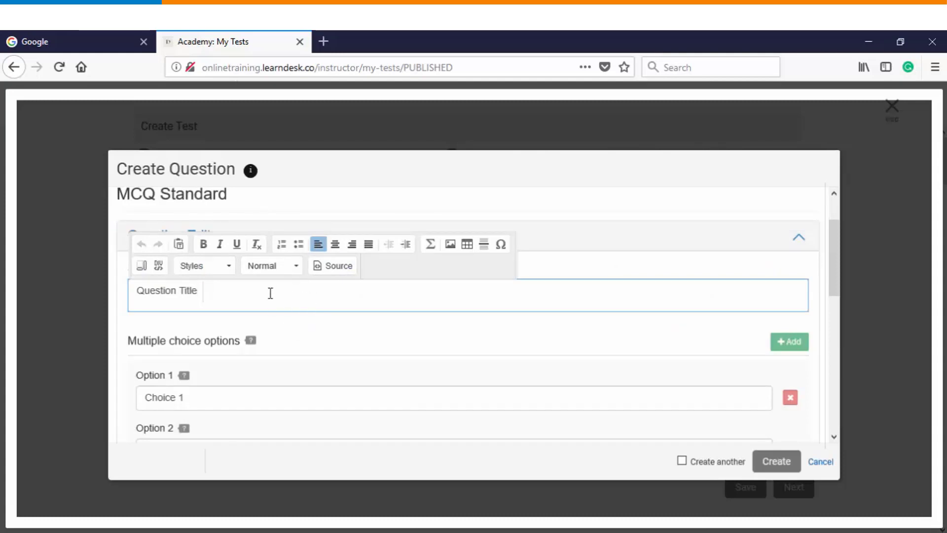
scroll(266, 286, down, 2)
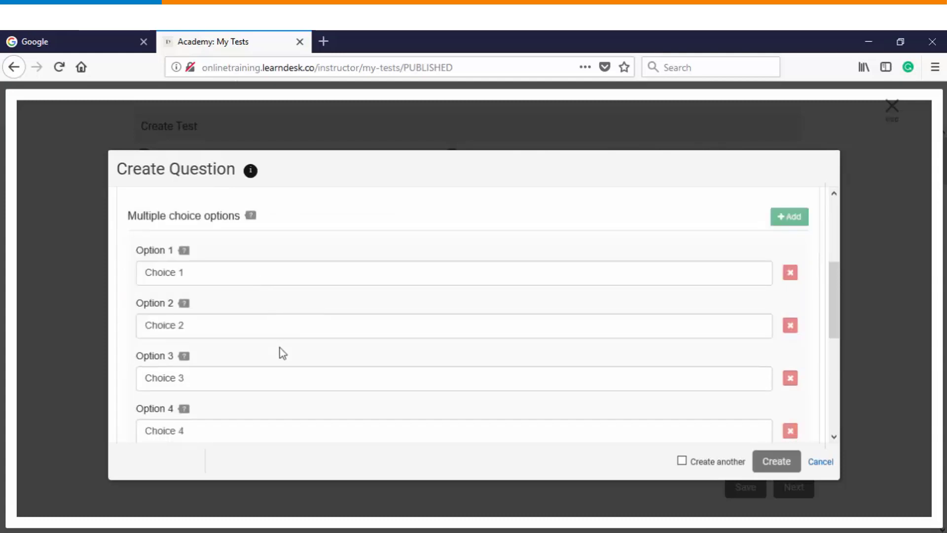
scroll(280, 350, down, 1)
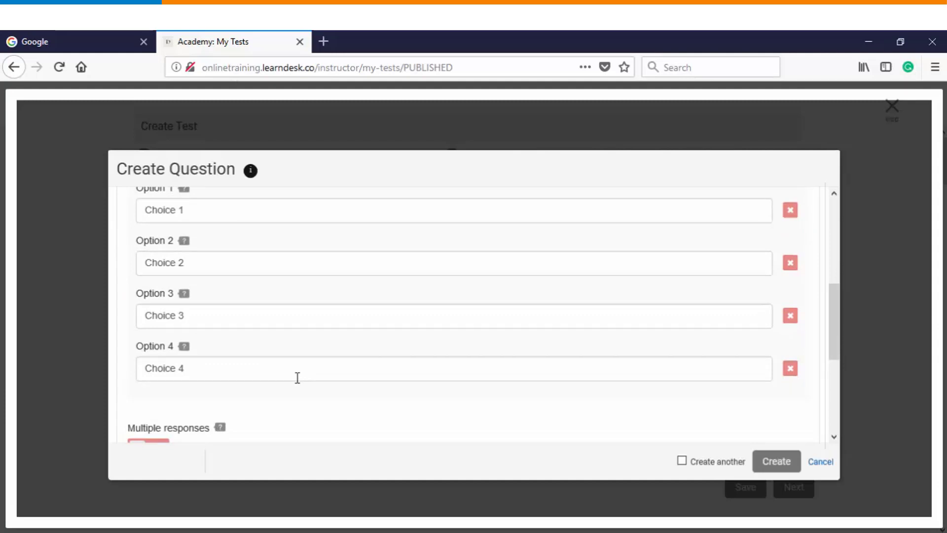
scroll(297, 377, down, 4)
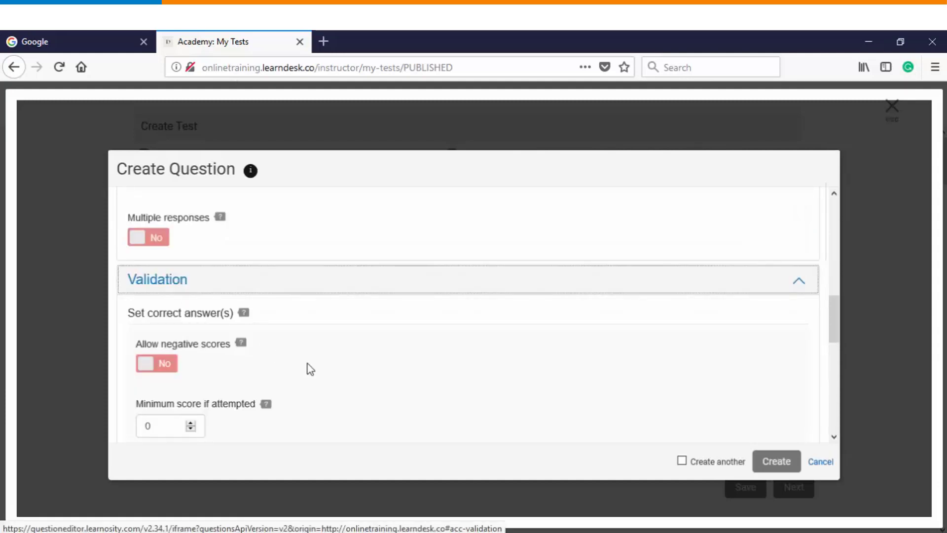
scroll(365, 348, down, 4)
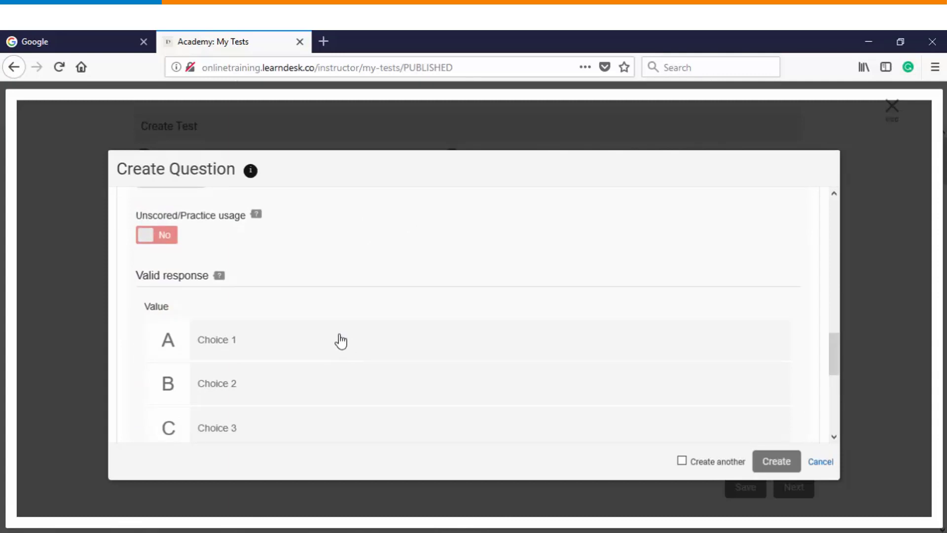
scroll(349, 342, down, 2)
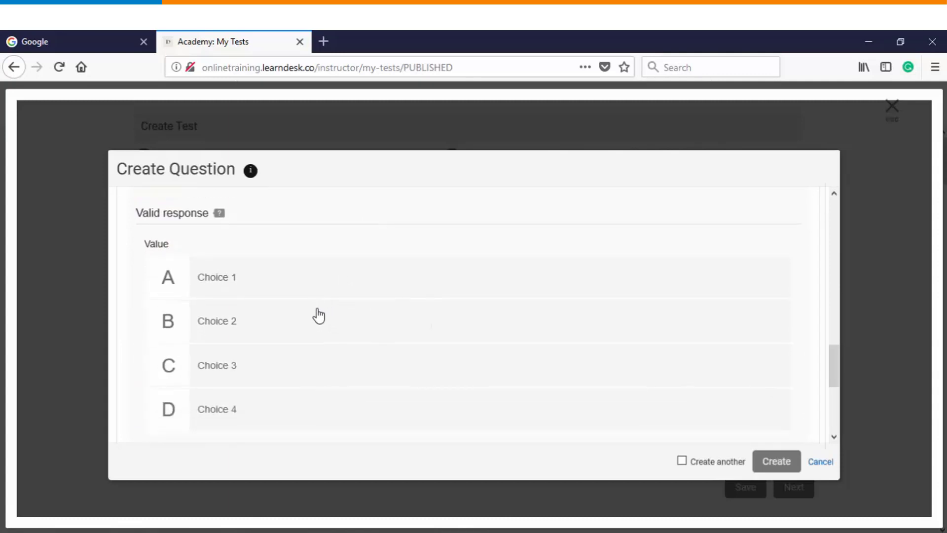
click(254, 325)
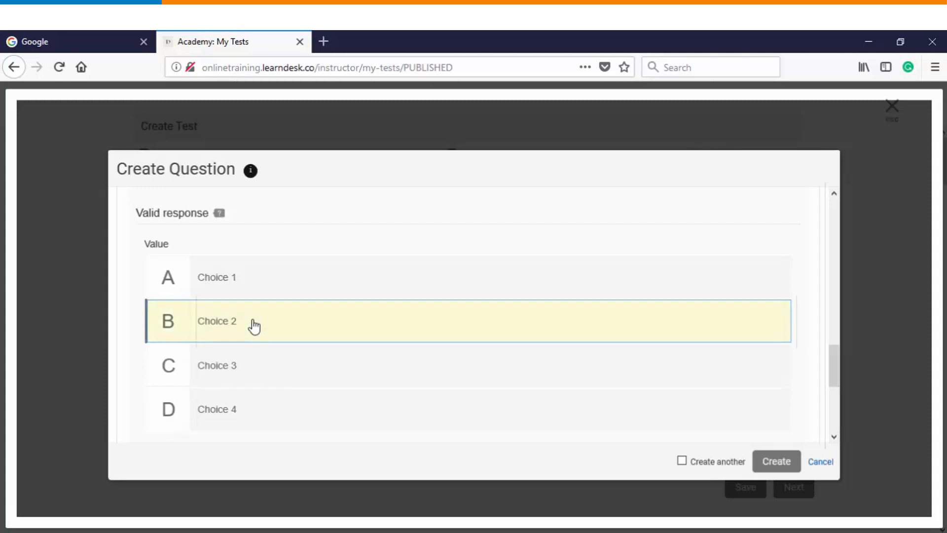
click(762, 462)
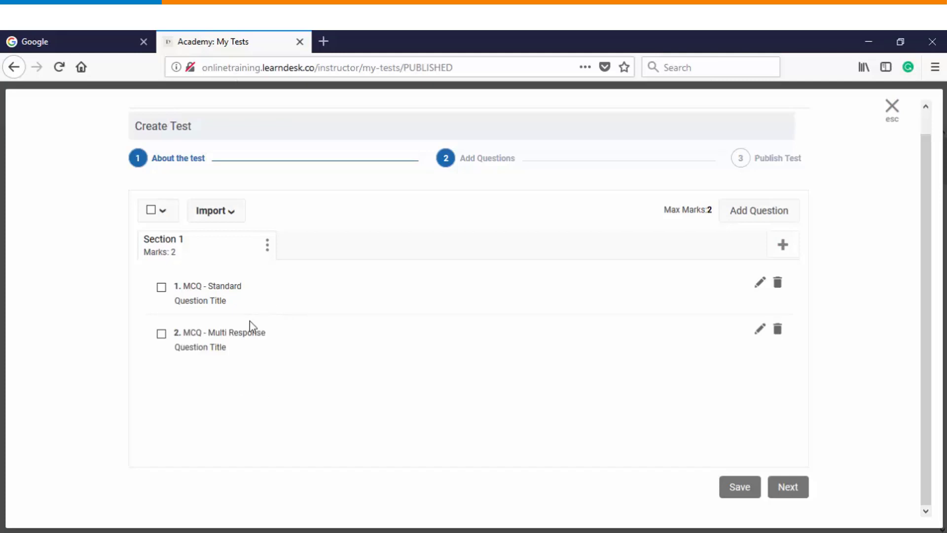
Use Import > From another test and select the first listed test as the source.
click(212, 210)
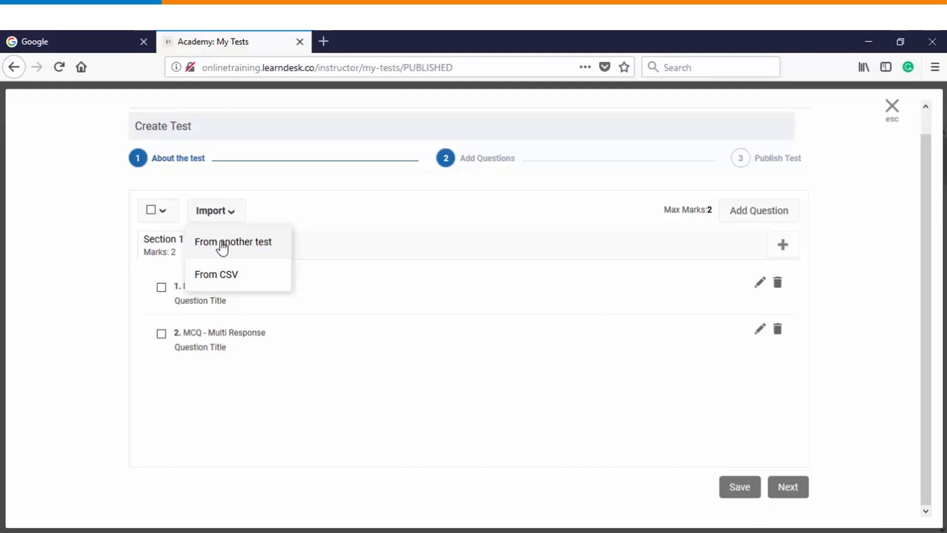
click(222, 246)
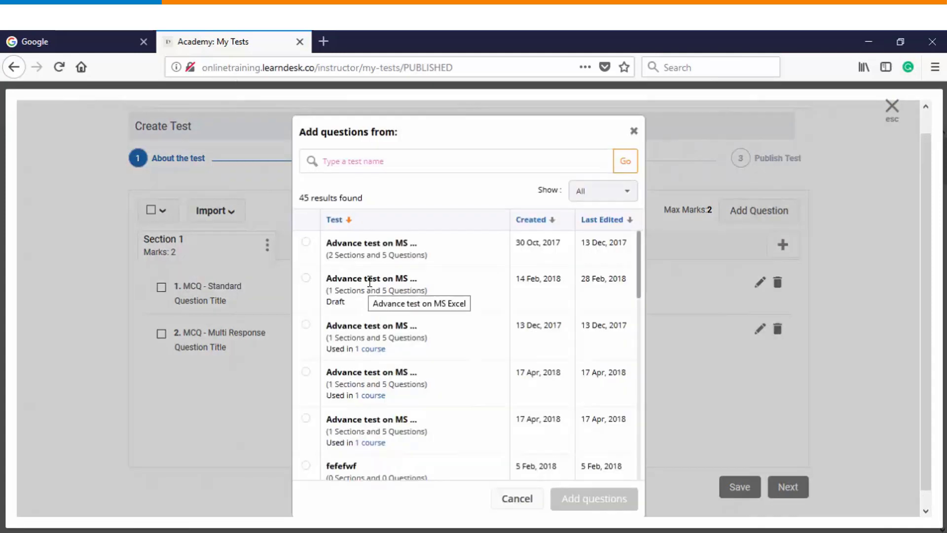
scroll(369, 282, down, 3)
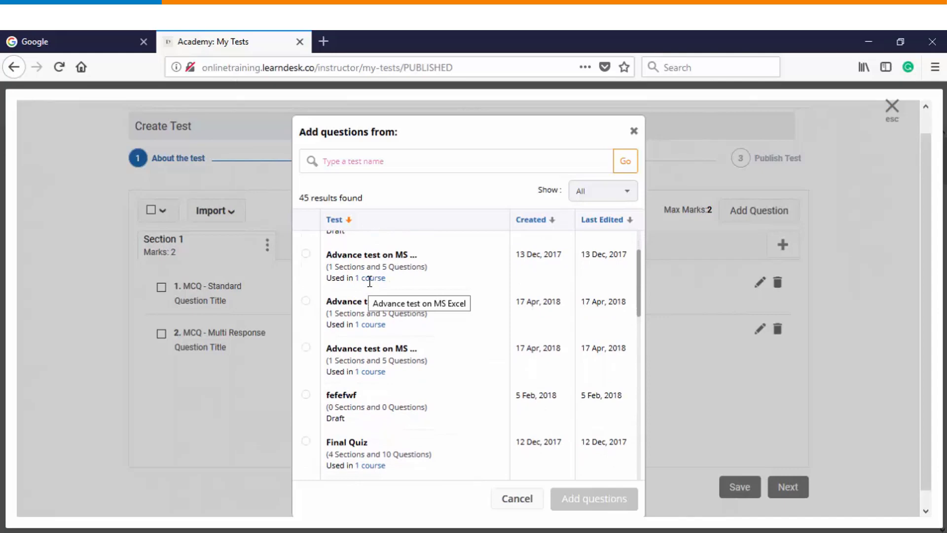
scroll(310, 274, up, 5)
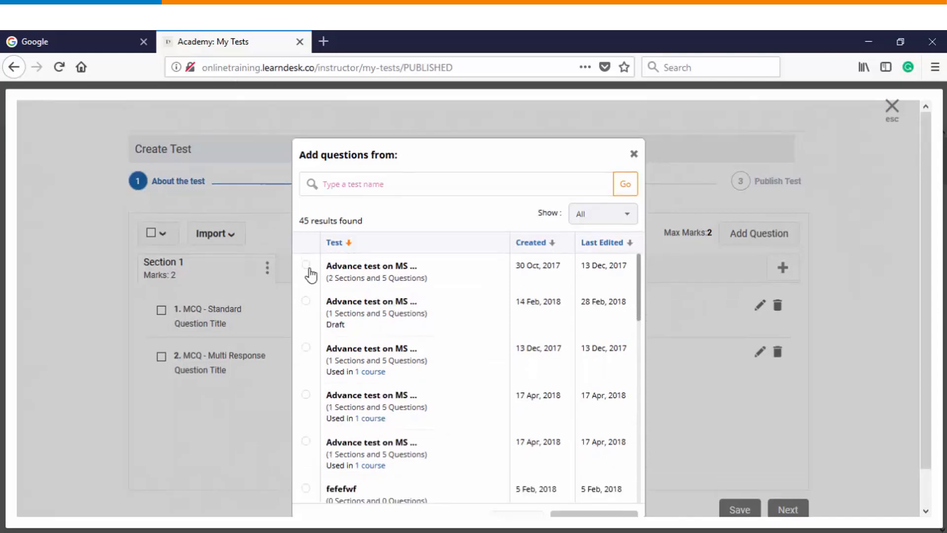
click(308, 270)
scroll(580, 388, down, 1)
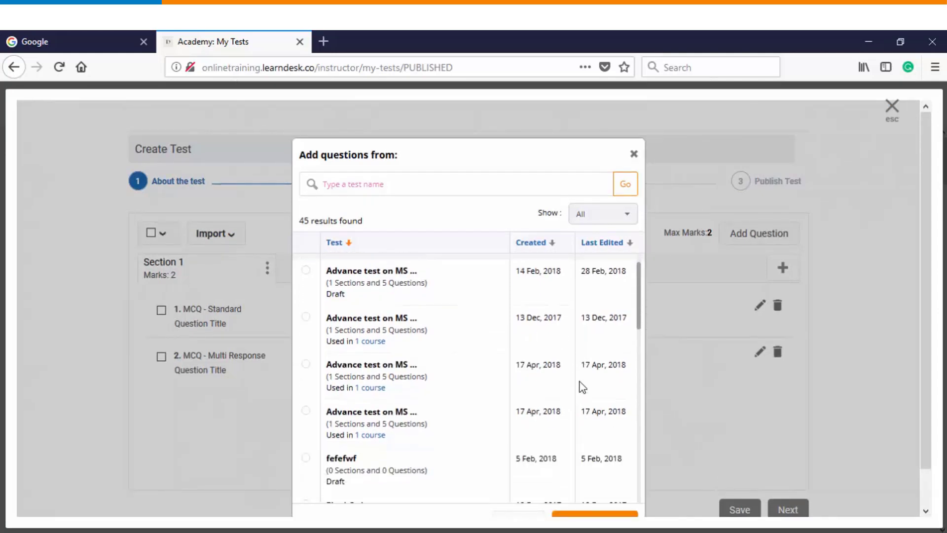
scroll(582, 387, down, 2)
scroll(746, 372, down, 1)
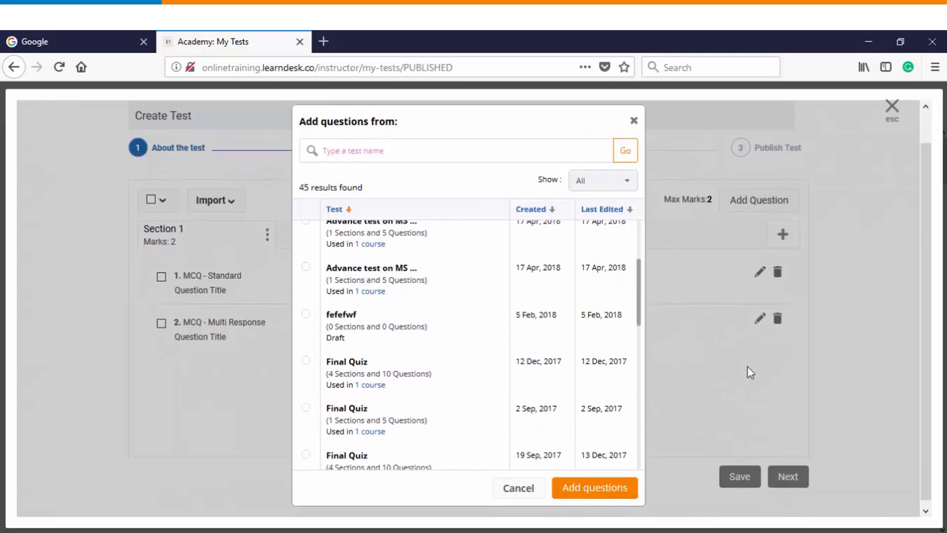
Add the selected test's questions, then upload Catapult Test Csv.csv through Import > From CSV.
click(607, 487)
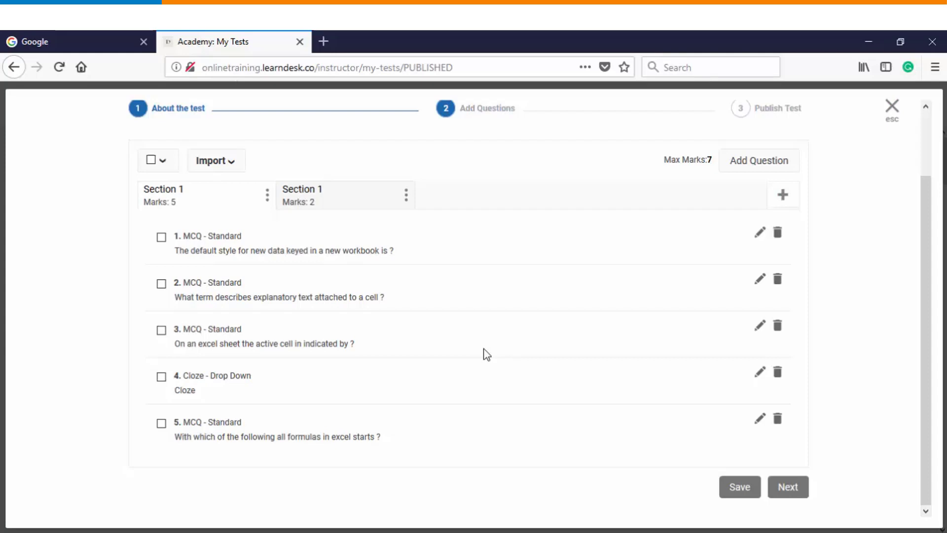
click(231, 163)
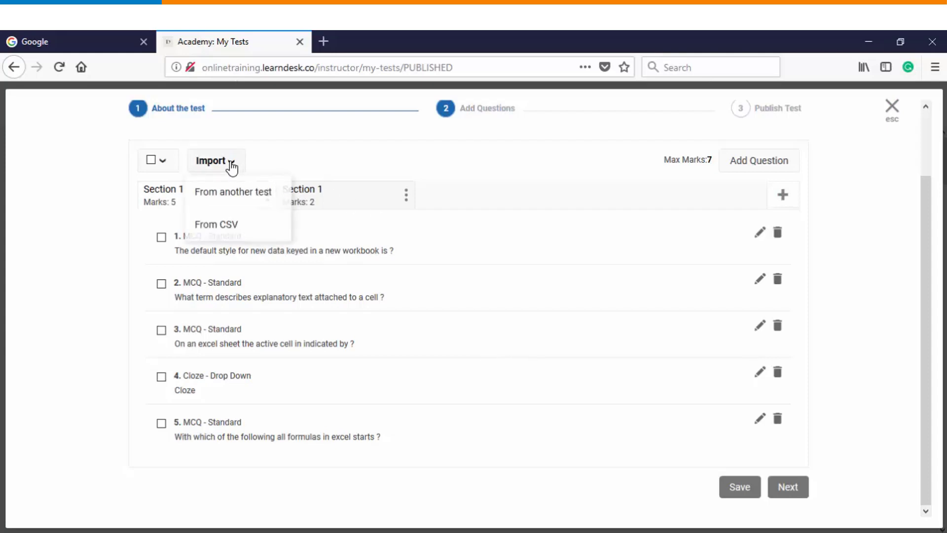
click(227, 235)
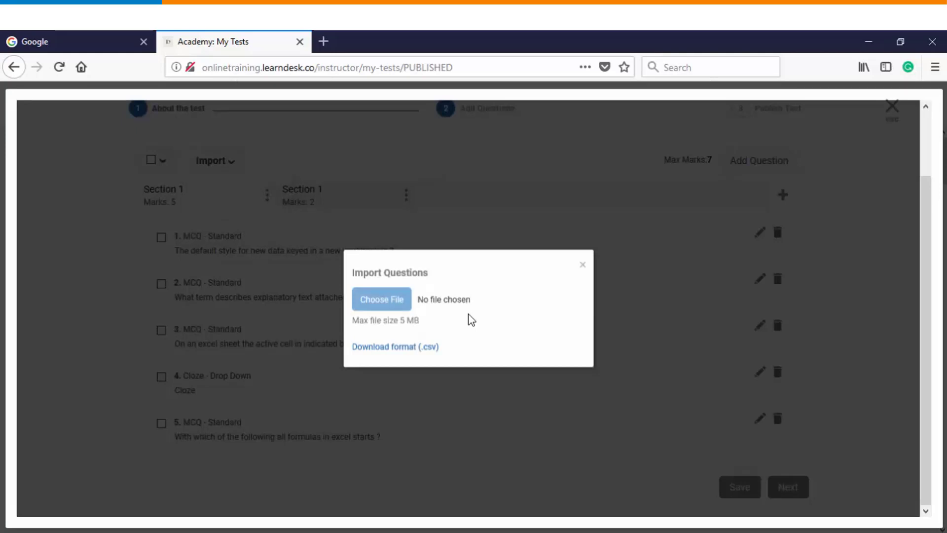
click(382, 299)
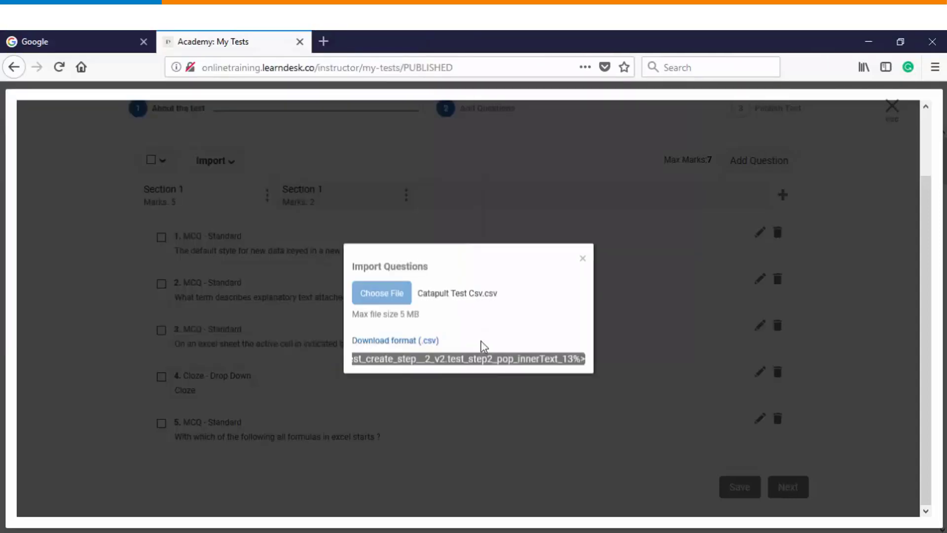
click(480, 358)
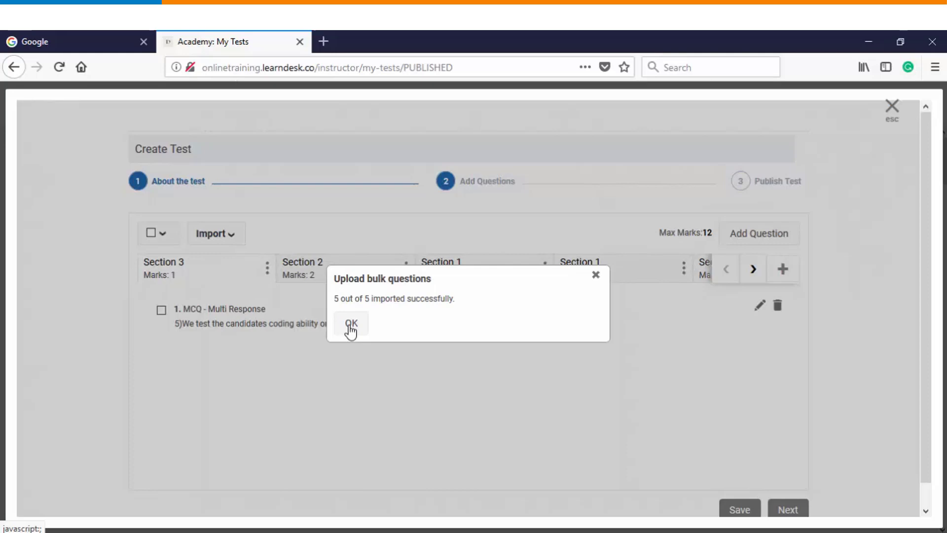
Dismiss the upload message and download the ImportQuestionFormatV4.csv template from the CSV import window.
click(352, 326)
click(756, 272)
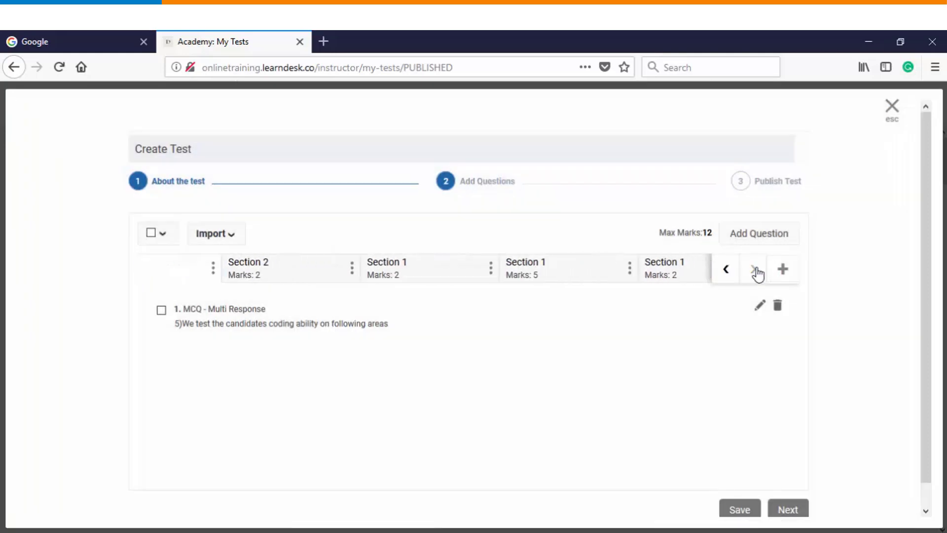
click(544, 268)
click(405, 268)
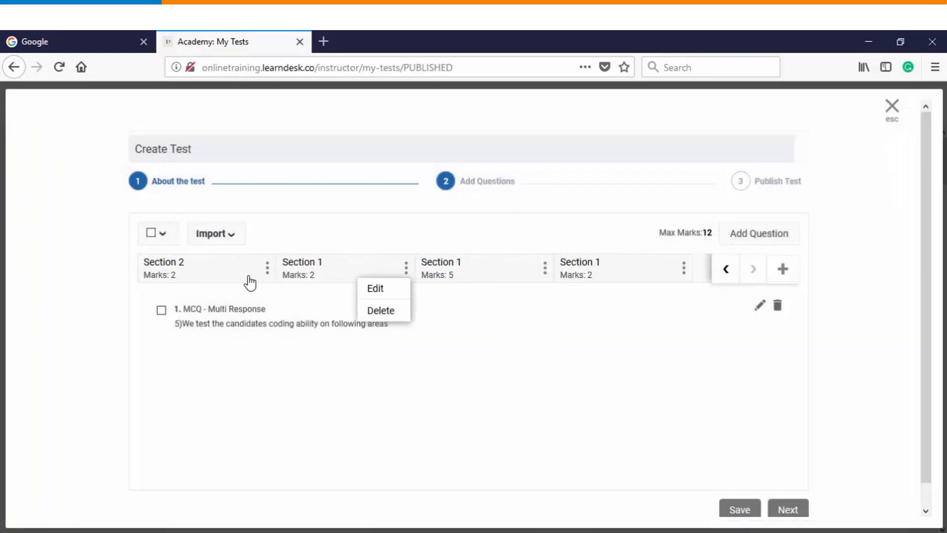
click(194, 279)
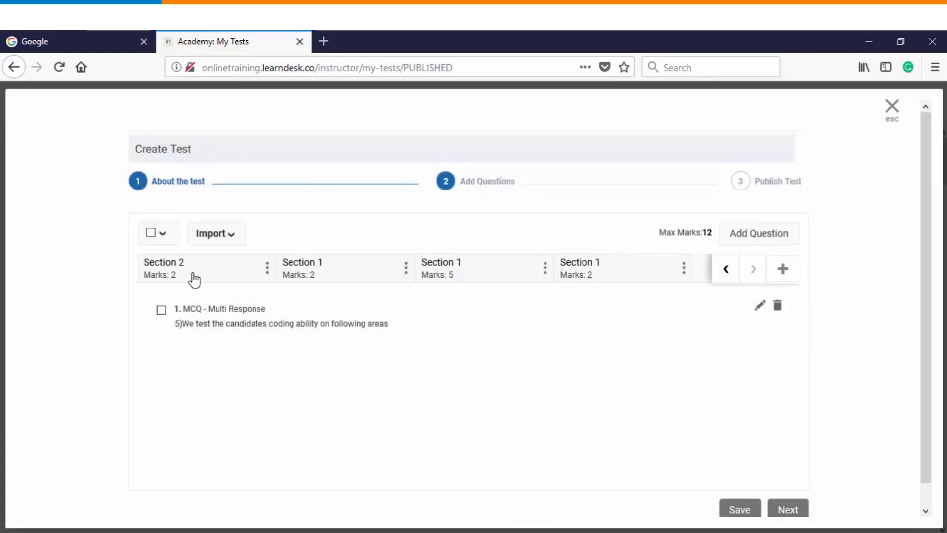
click(215, 234)
click(226, 299)
click(414, 348)
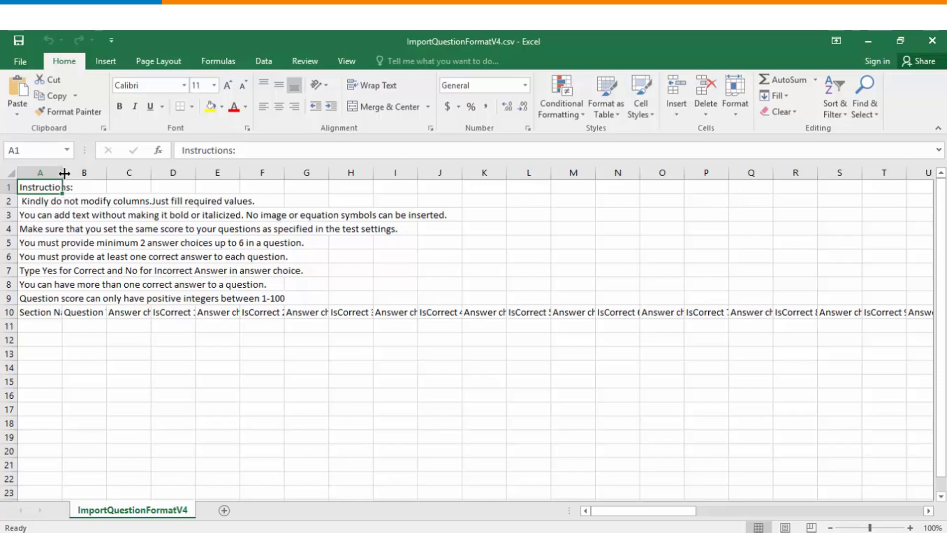
Widen columns A and C and inspect the Question Title, C11 answer choice and D11 IsCorrect cells.
drag(62, 173, 193, 172)
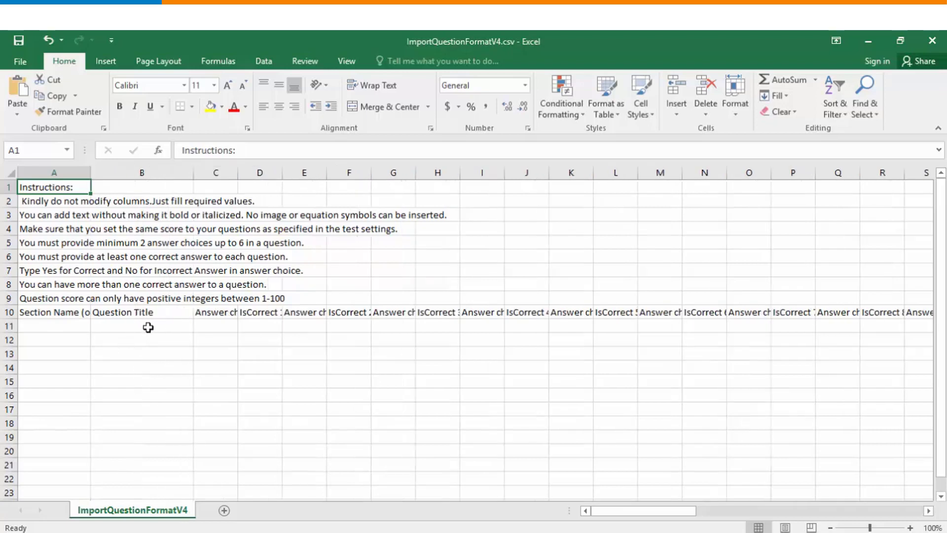
click(148, 327)
drag(237, 173, 258, 173)
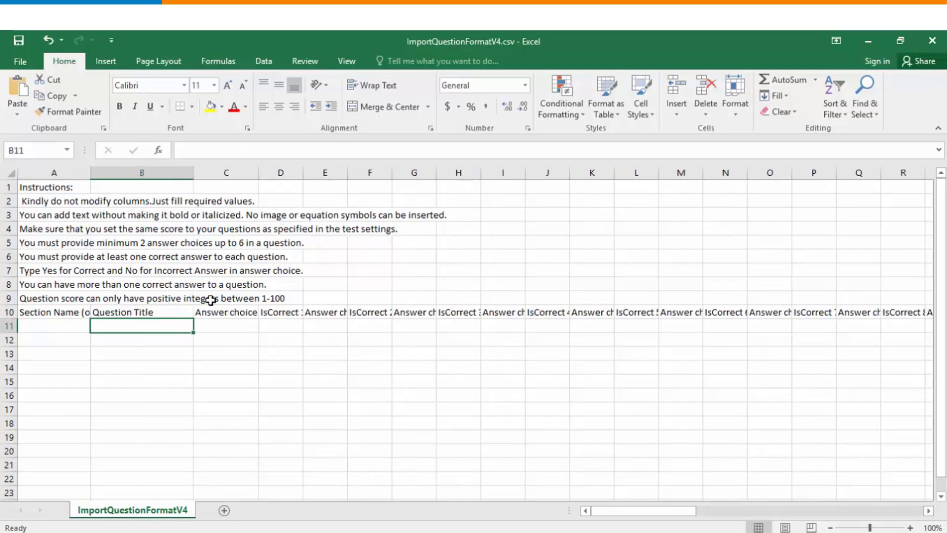
click(222, 326)
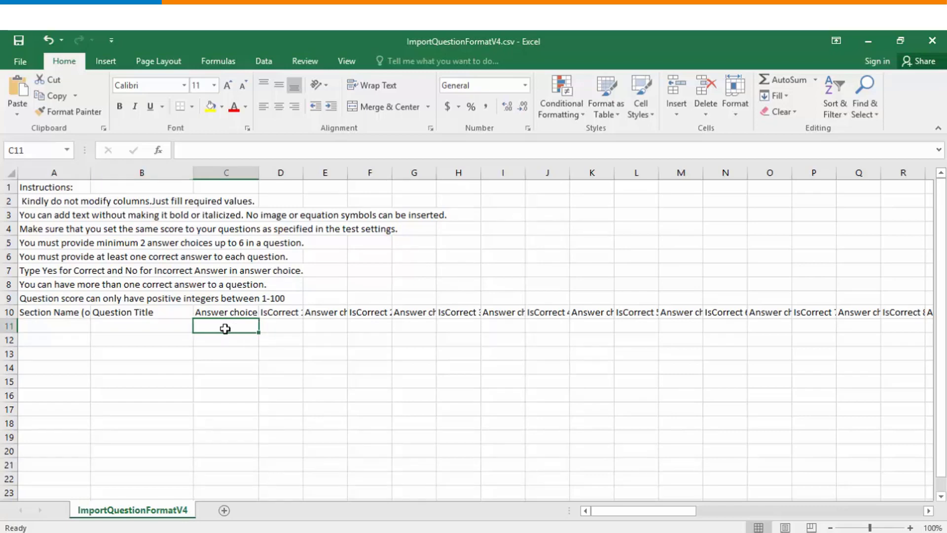
click(284, 327)
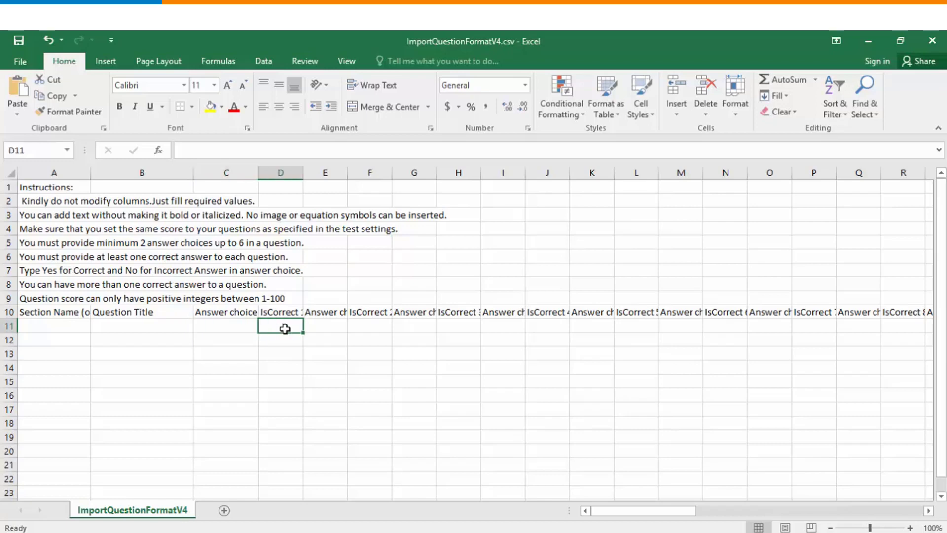
click(226, 326)
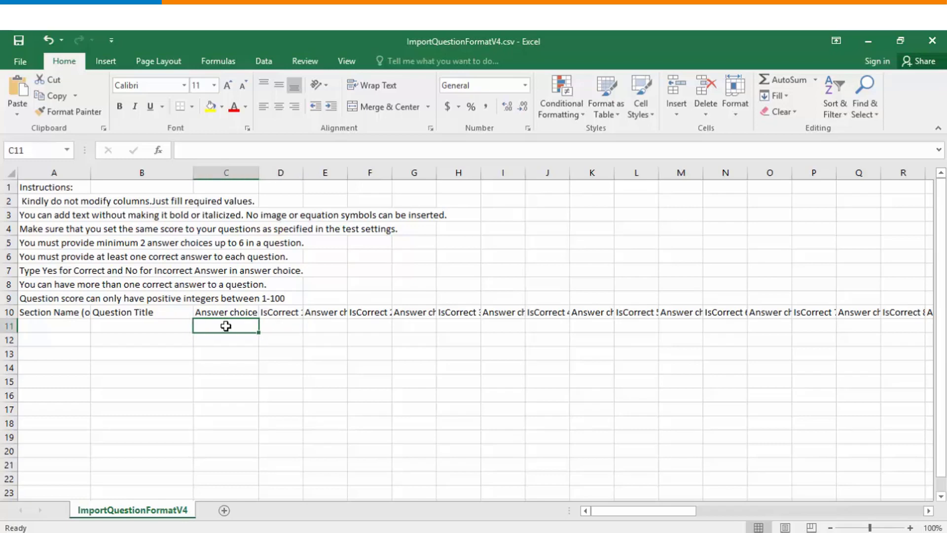
click(281, 325)
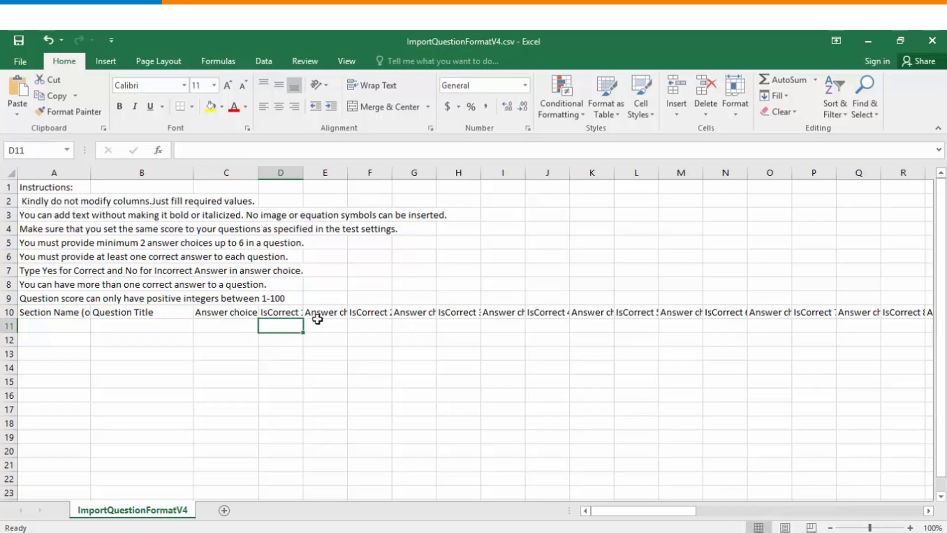
Check the Answer choice 2 and 3 headings, then return to the browser's Import Questions window.
click(330, 316)
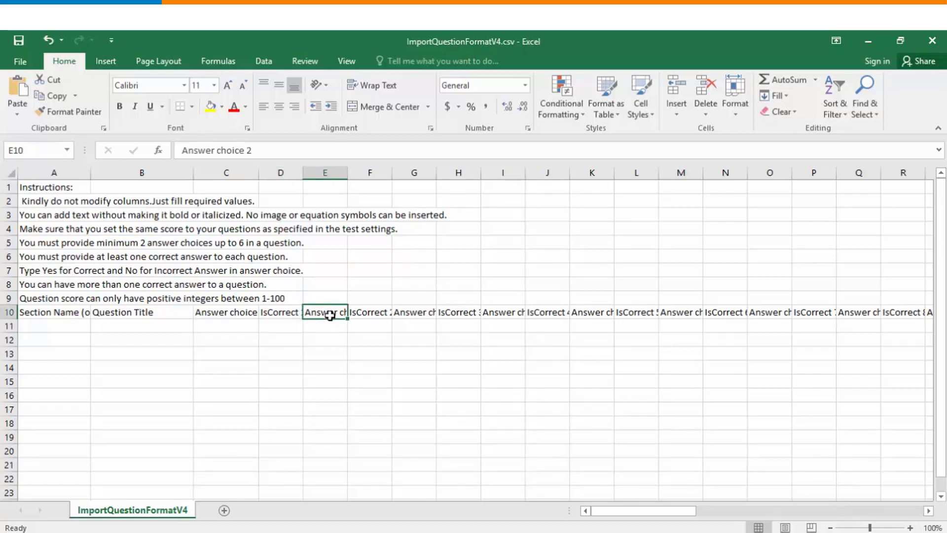
click(414, 313)
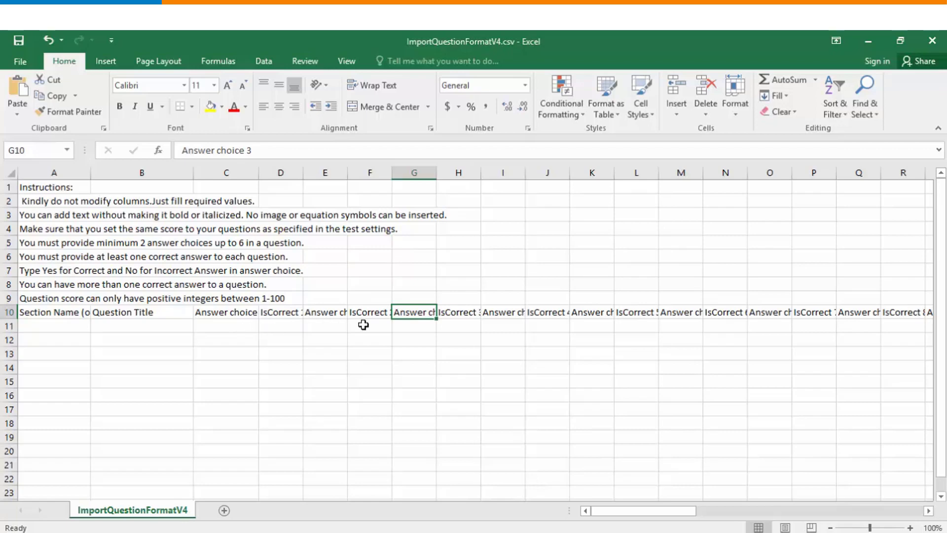
click(409, 327)
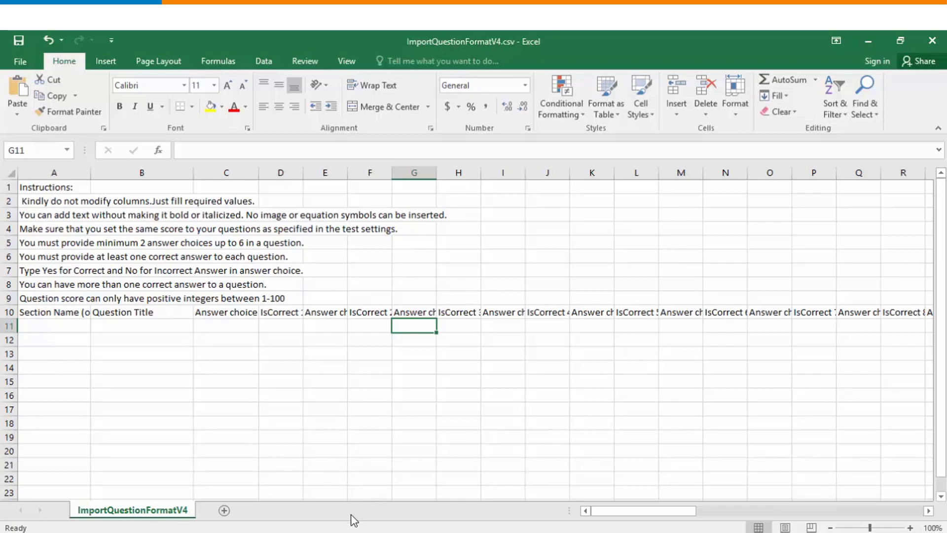
click(416, 515)
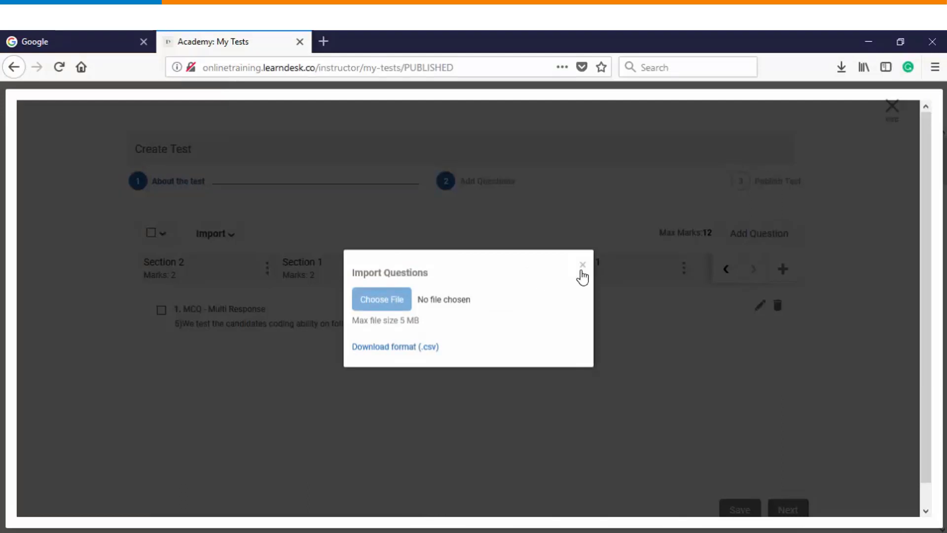
Close the CSV import window and publish 'Test on Mathematics' with its 12 questions.
click(583, 265)
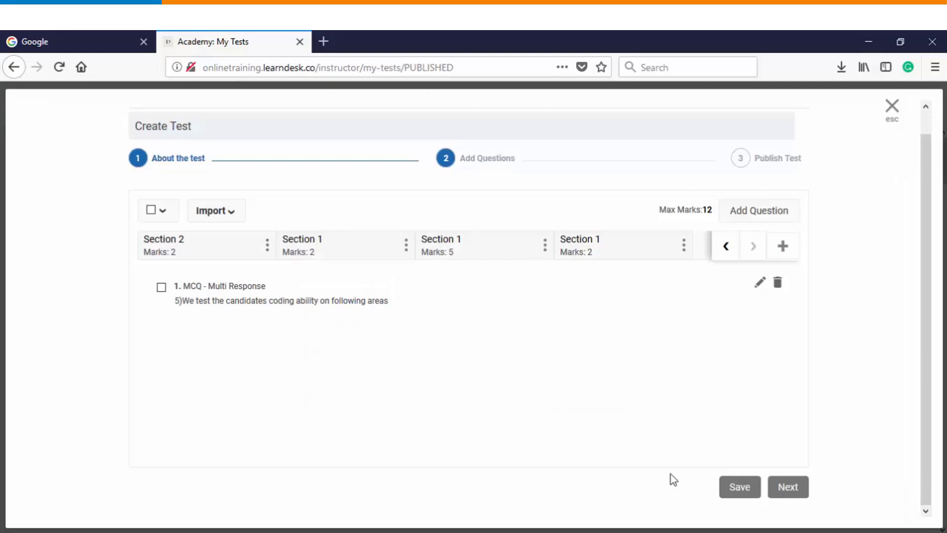
click(788, 488)
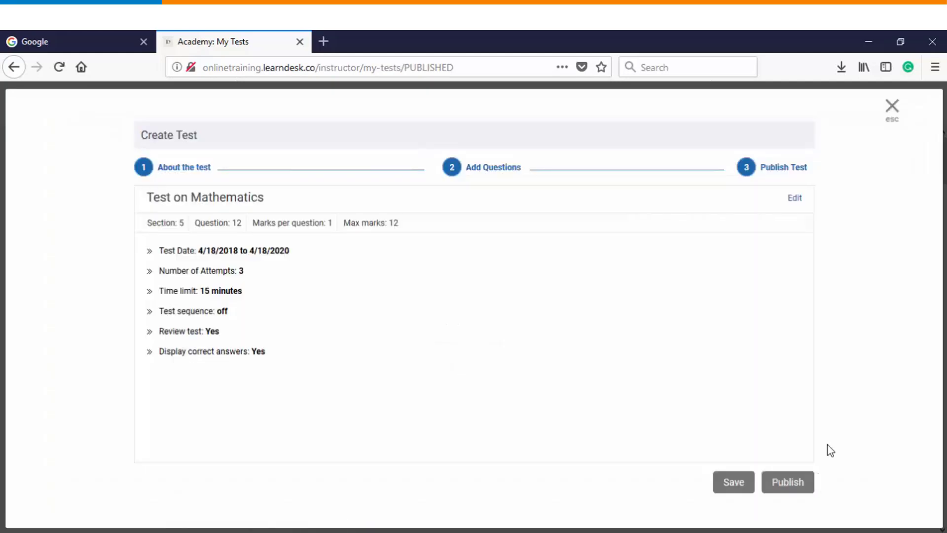
click(789, 488)
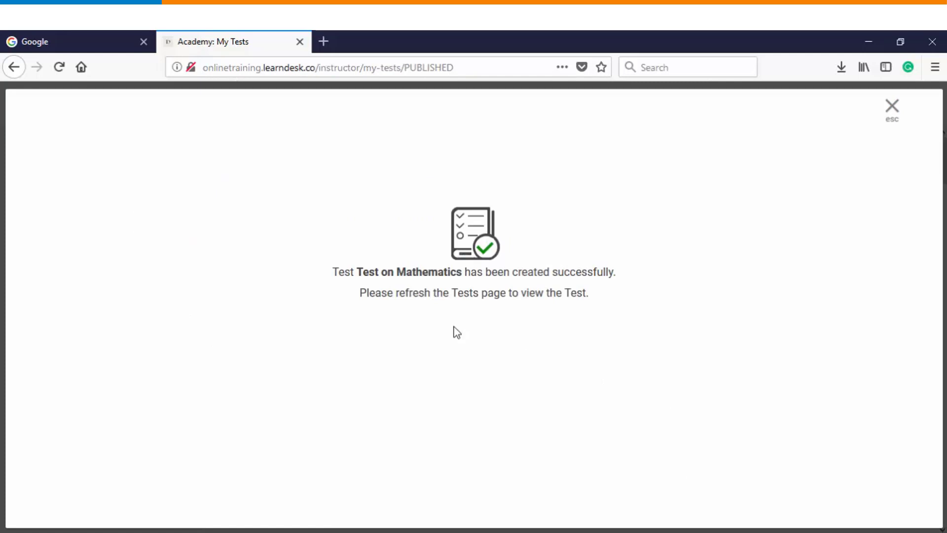
Dismiss the test-created confirmation and reload the Tests list to show the new test.
click(891, 106)
click(833, 153)
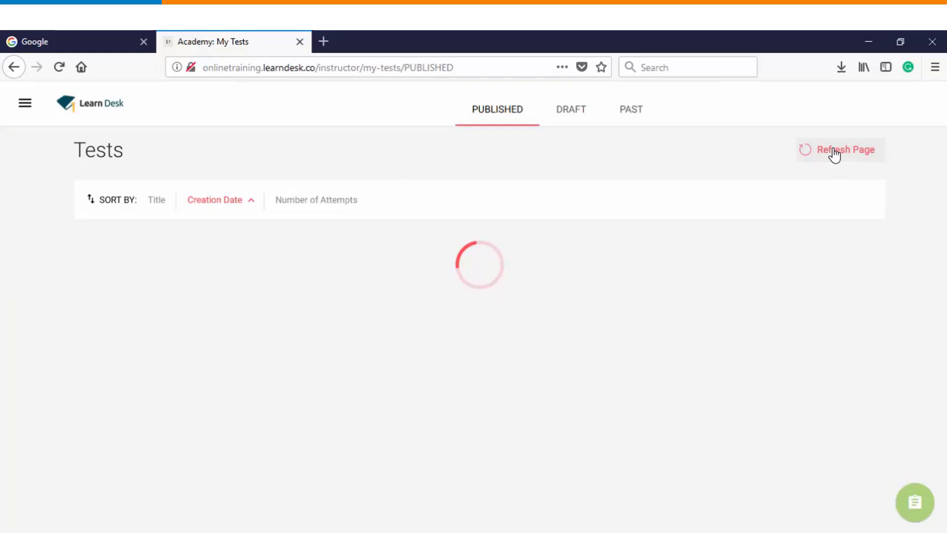